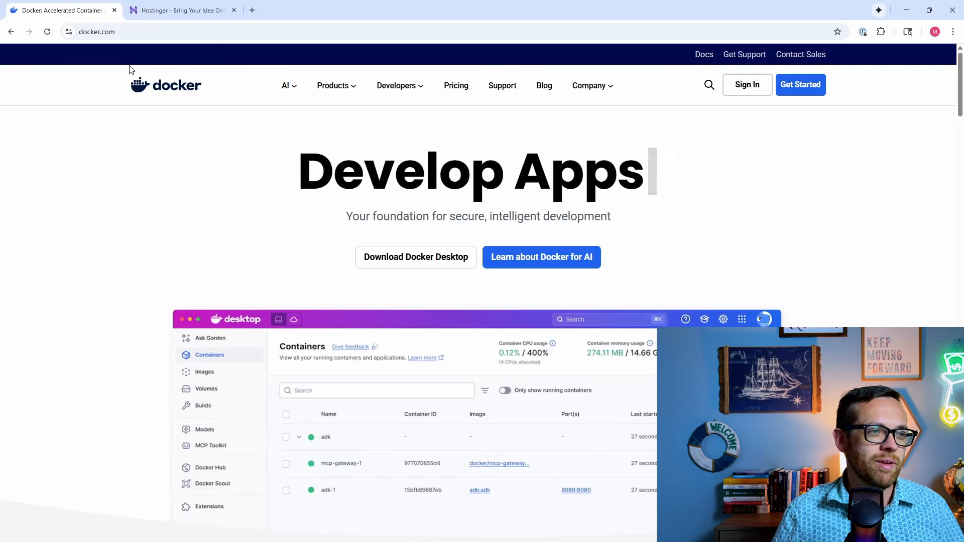
Download Docker Desktop for Windows AMD64 and launch the downloaded installer
click(407, 257)
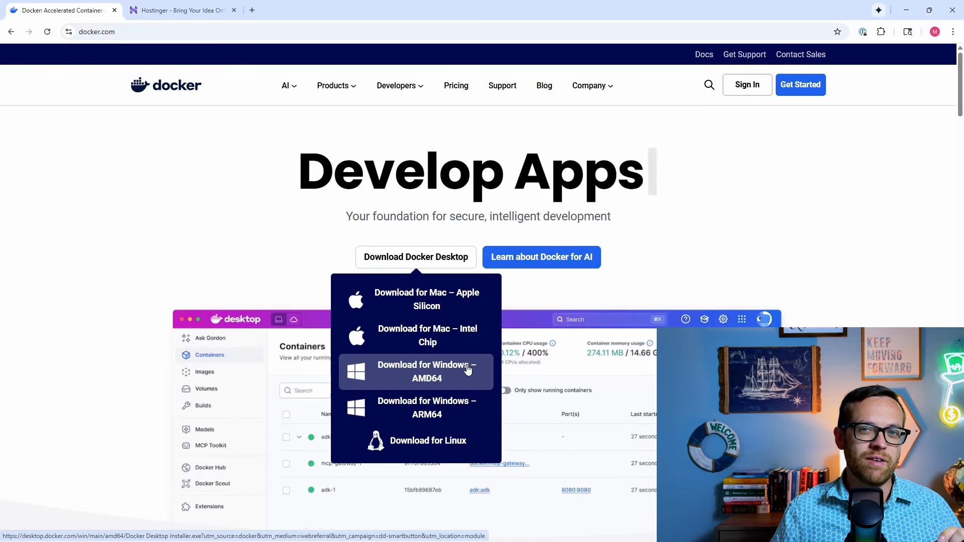
click(433, 378)
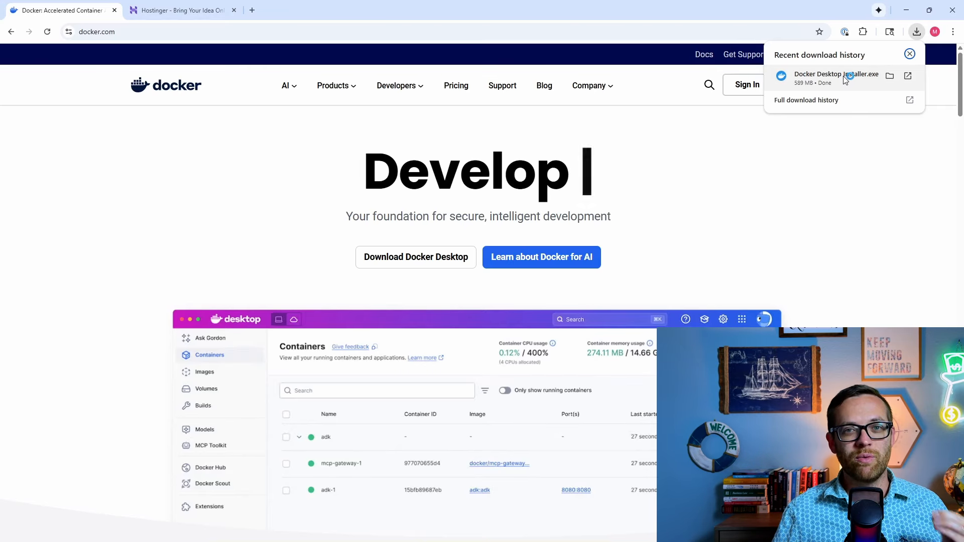
click(845, 79)
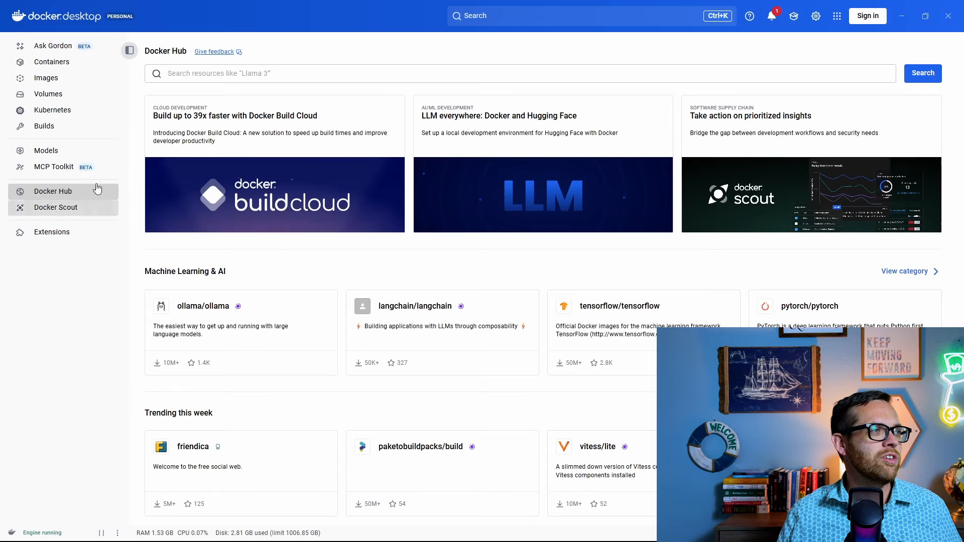
Create a new Docker volume named data_n8n
click(75, 97)
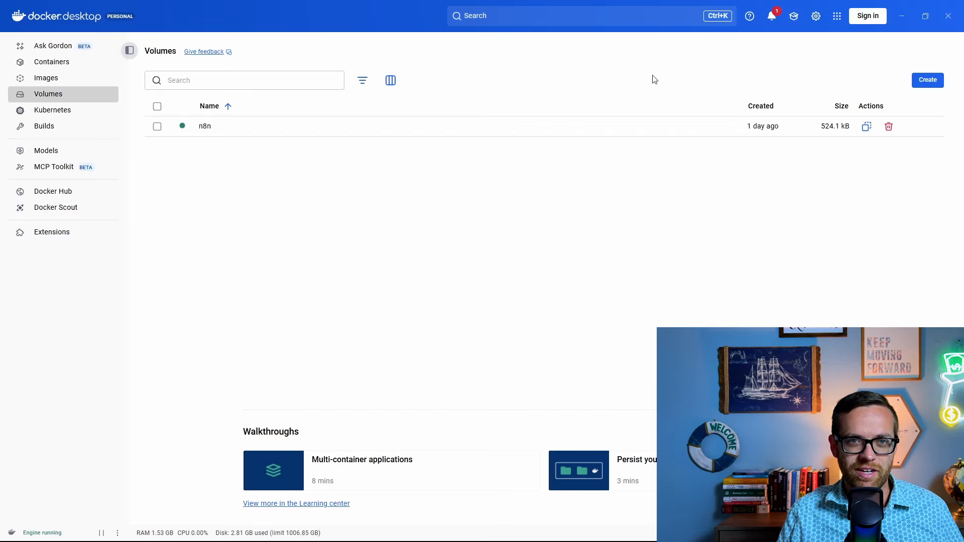
click(921, 82)
text(dat)
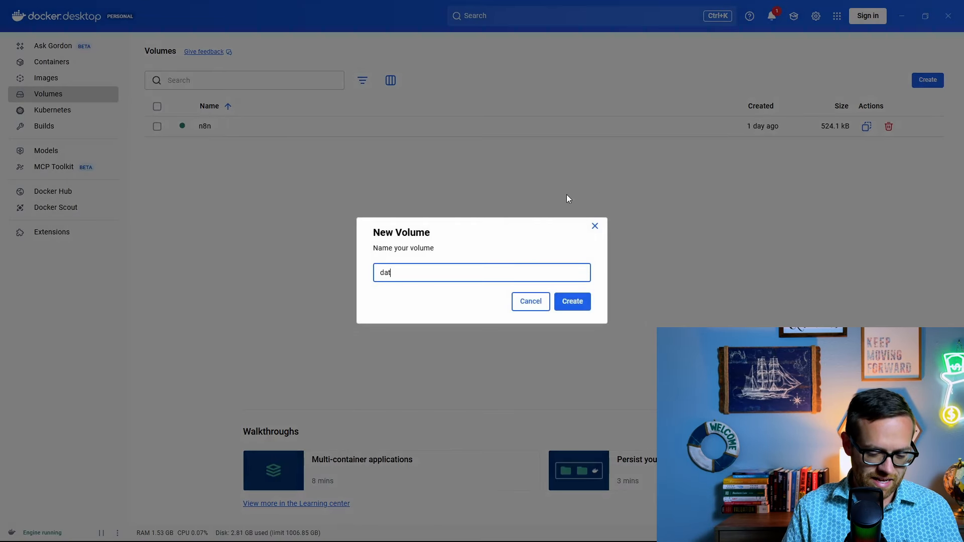
text(a_n8)
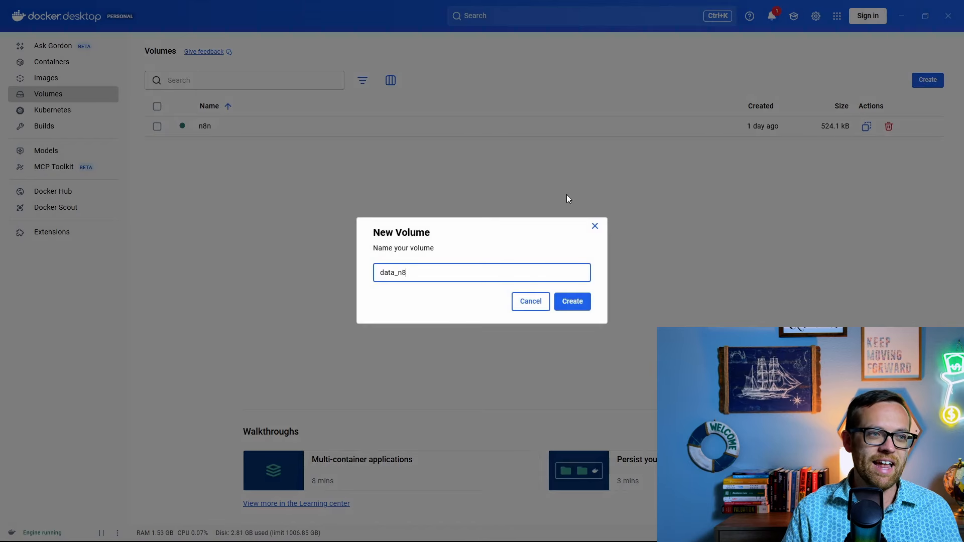
text(n)
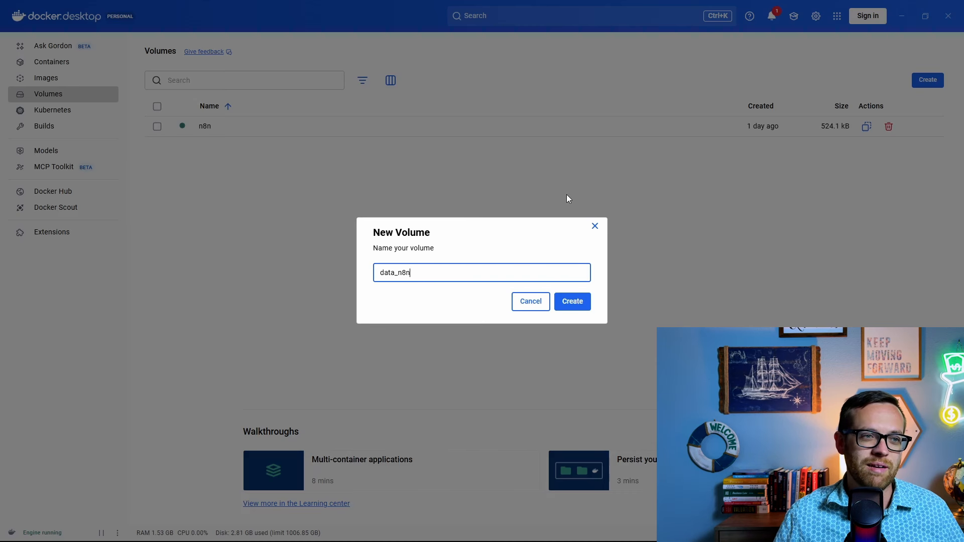
click(577, 307)
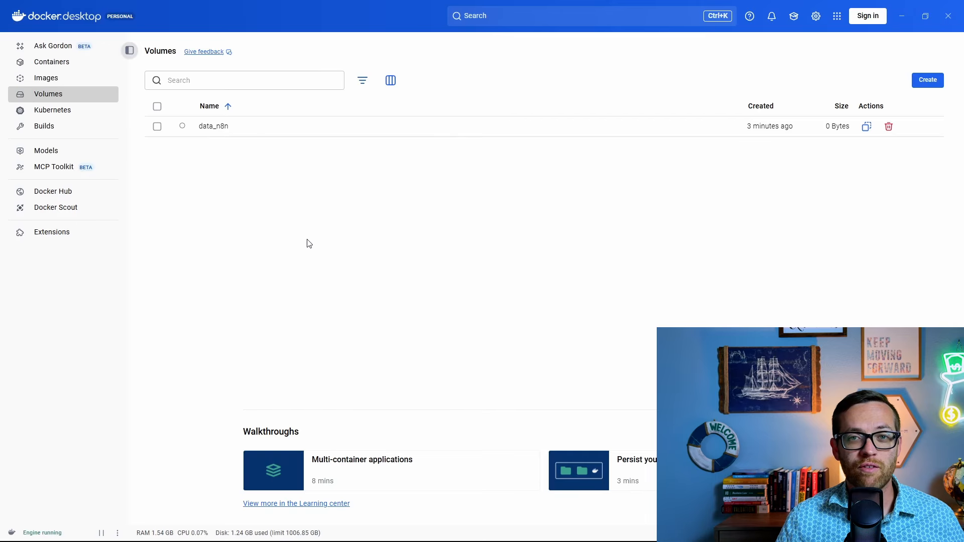
Search the Docker images for n8n and pull the n8nio/n8n image with the latest tag
click(51, 80)
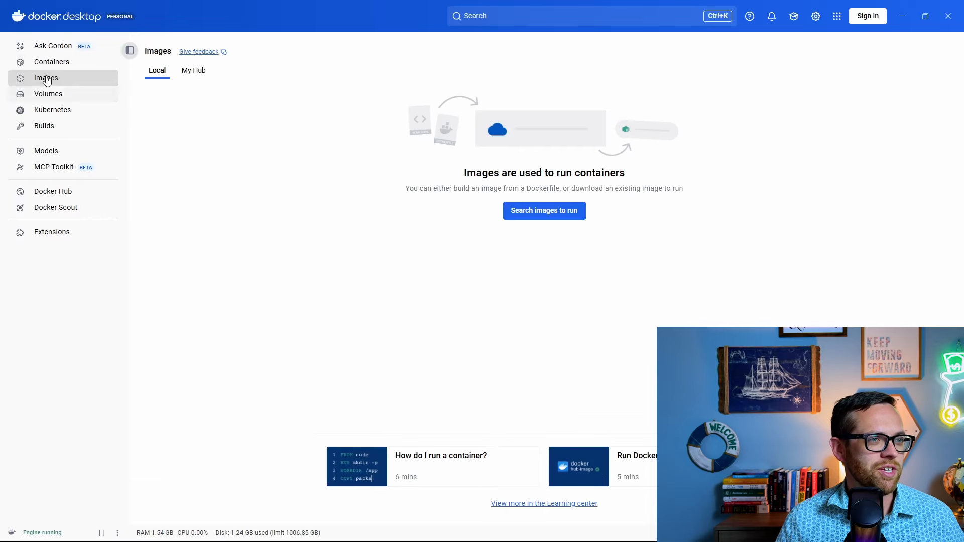
click(561, 217)
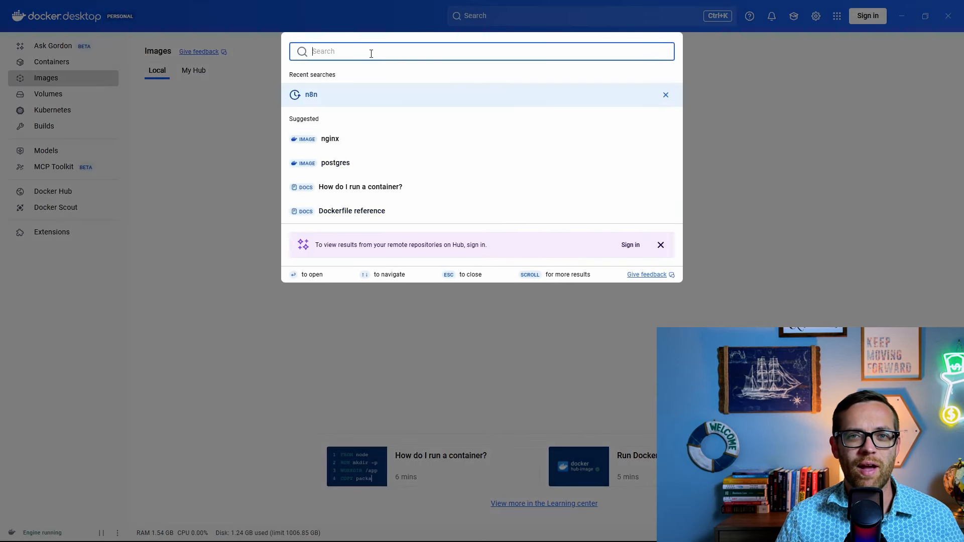
text(n8n)
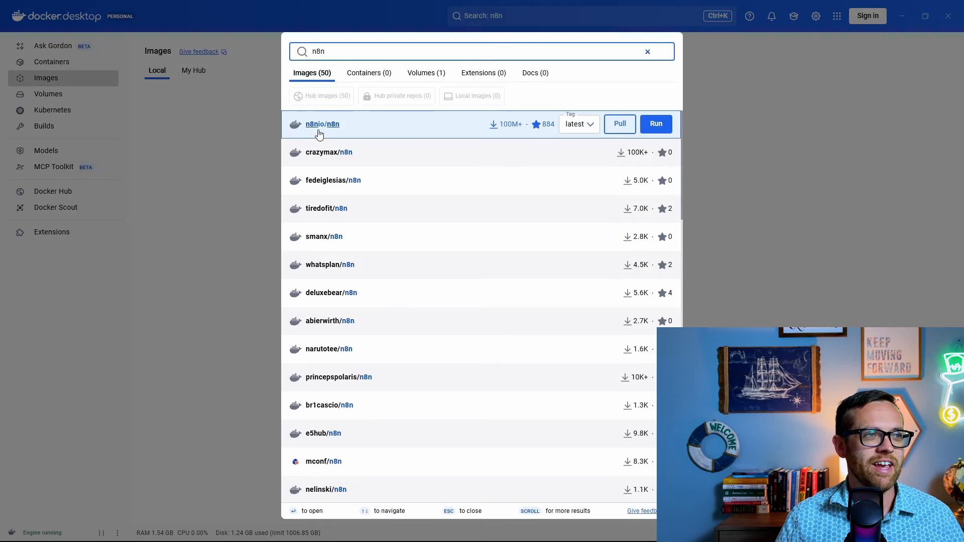
click(627, 124)
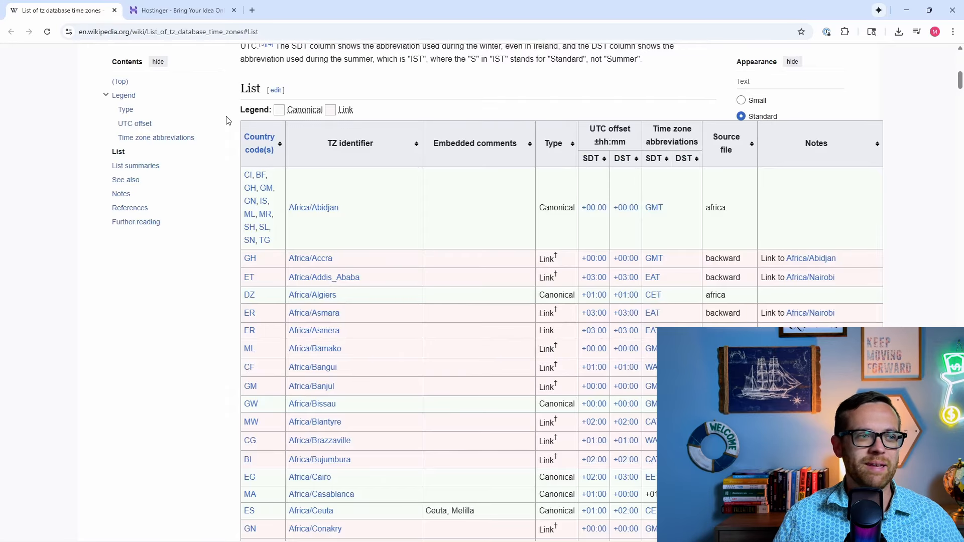
Look up the America/New_York identifier in the tz database time zone list and highlight it
scroll(274, 181, down, 2)
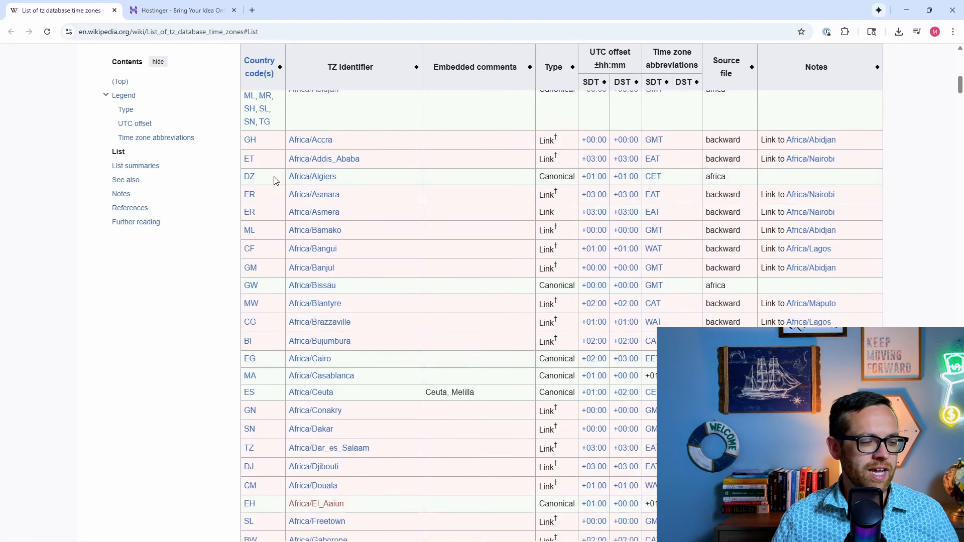
scroll(274, 180, down, 15)
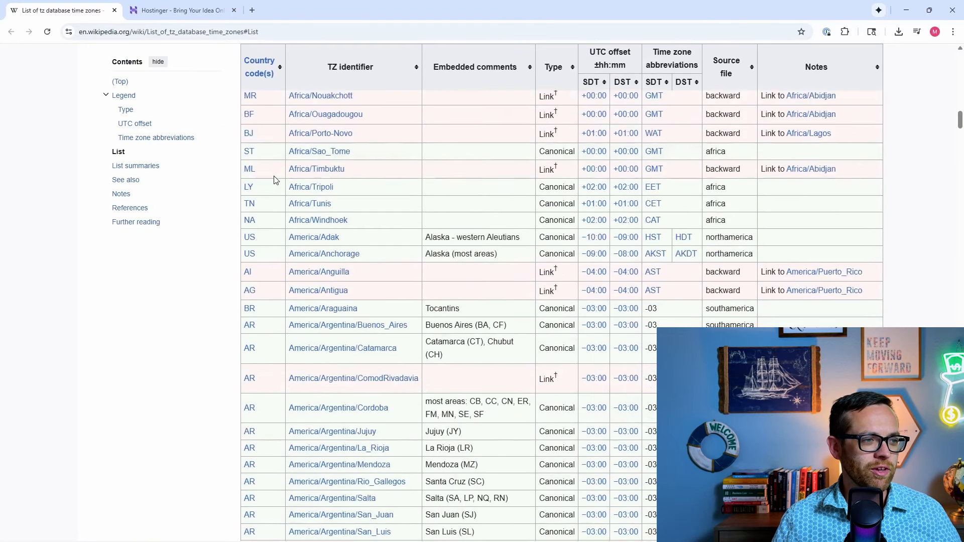
scroll(274, 180, down, 10)
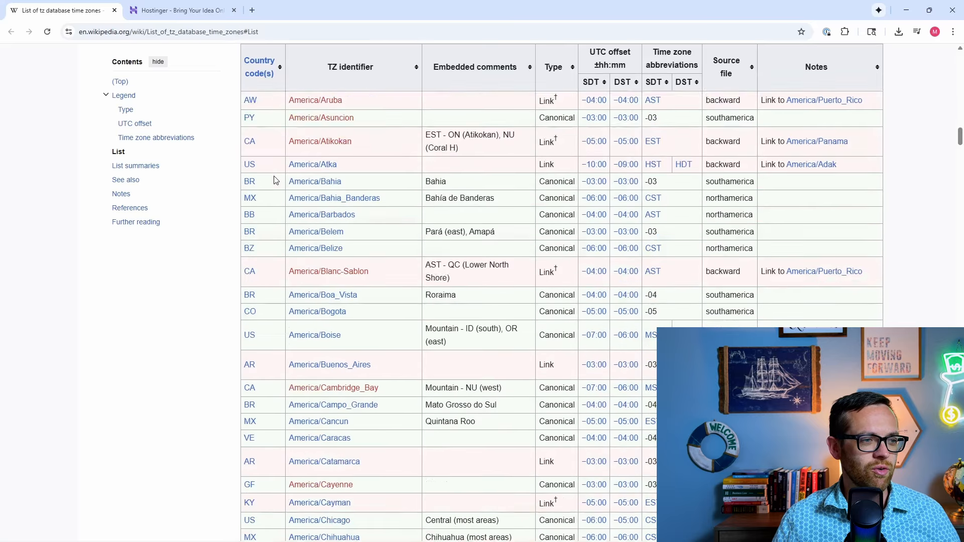
scroll(274, 181, down, 10)
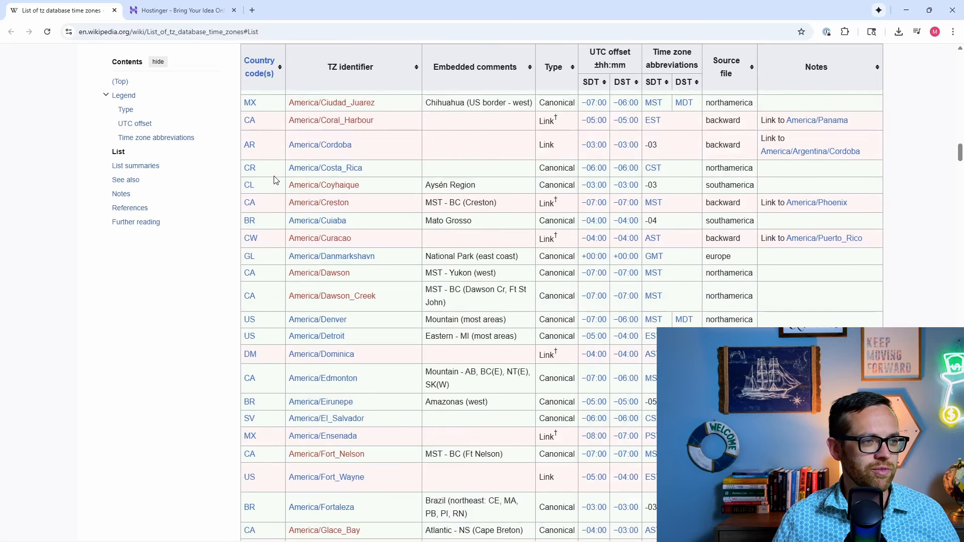
scroll(317, 283, down, 20)
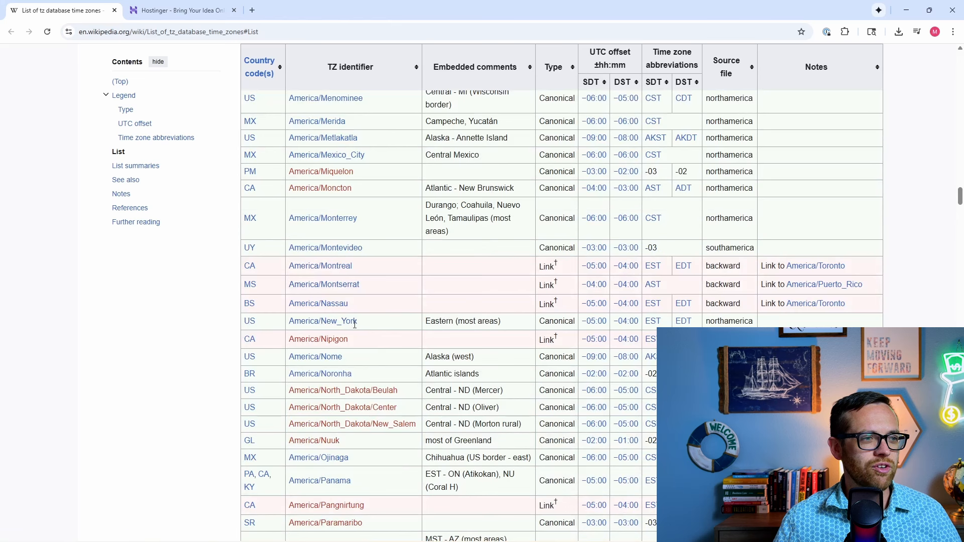
drag(354, 323, 290, 329)
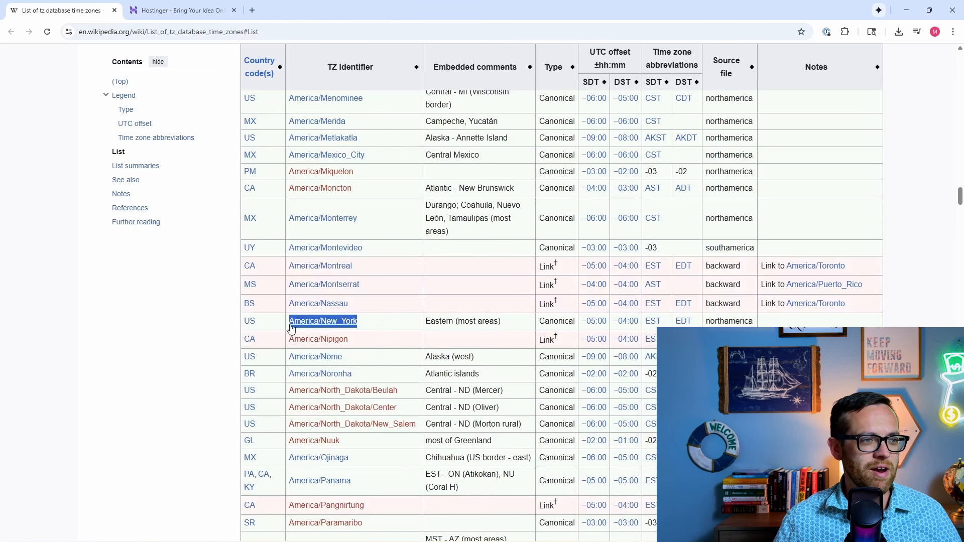
mouse_move(331, 326)
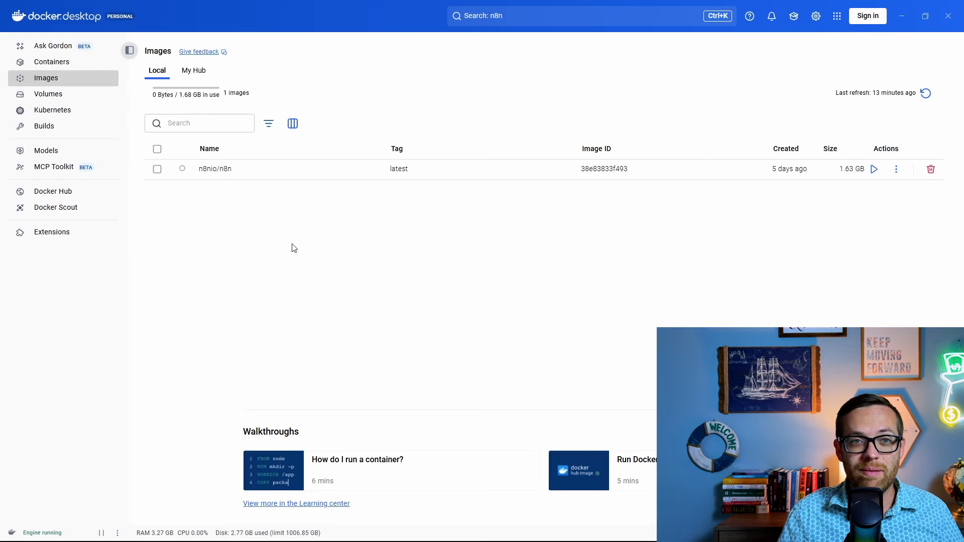
Set up a new container from the n8nio/n8n image, named n8n, with host port 5676
click(874, 169)
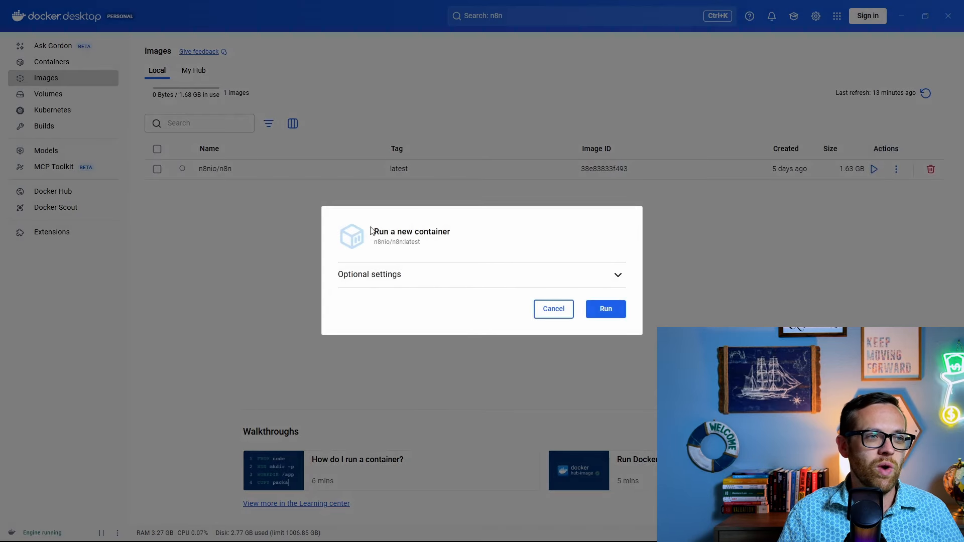
click(385, 277)
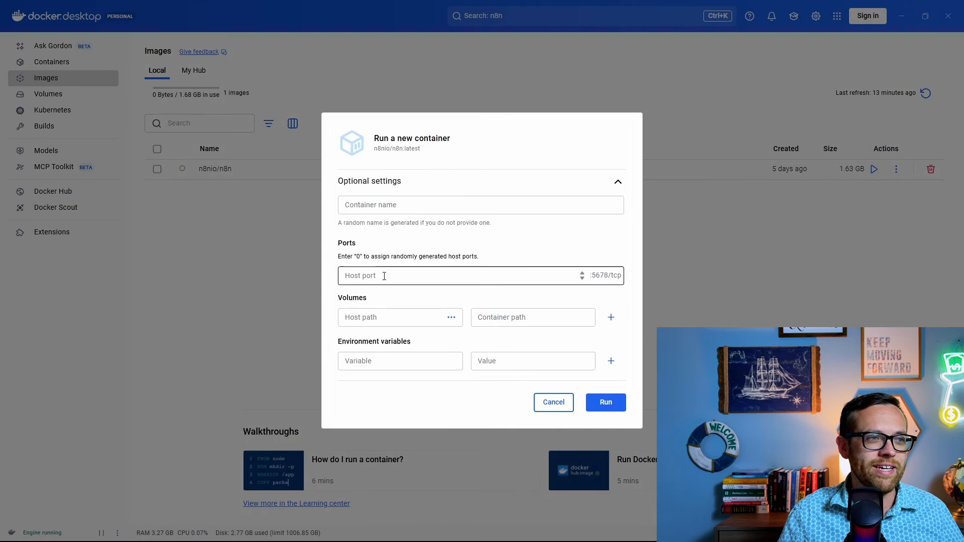
click(383, 206)
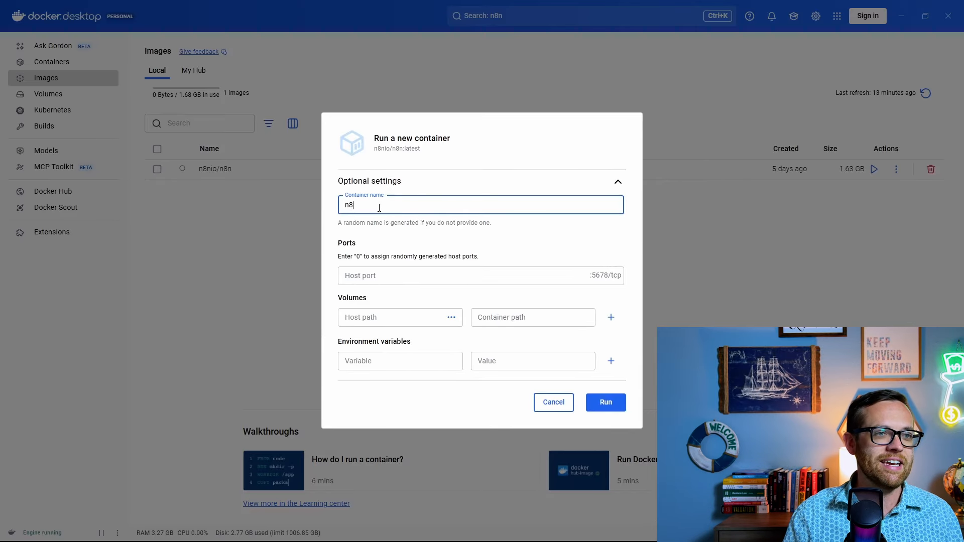
click(381, 275)
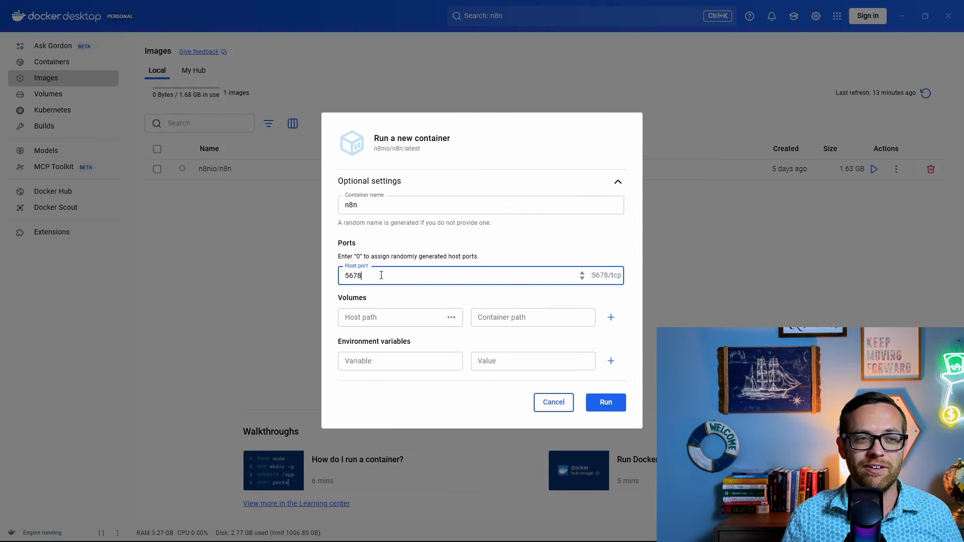
text(5677)
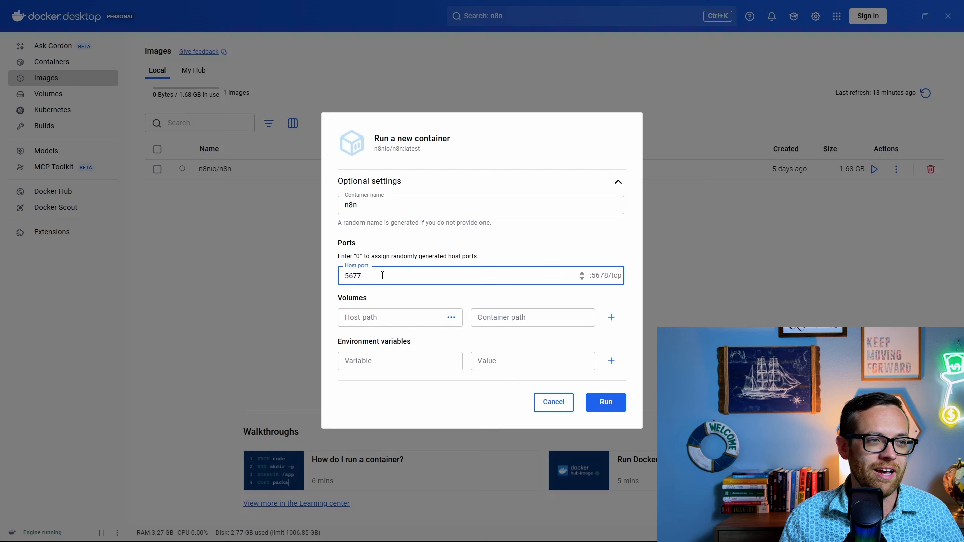
key(BackSpace)
text(6)
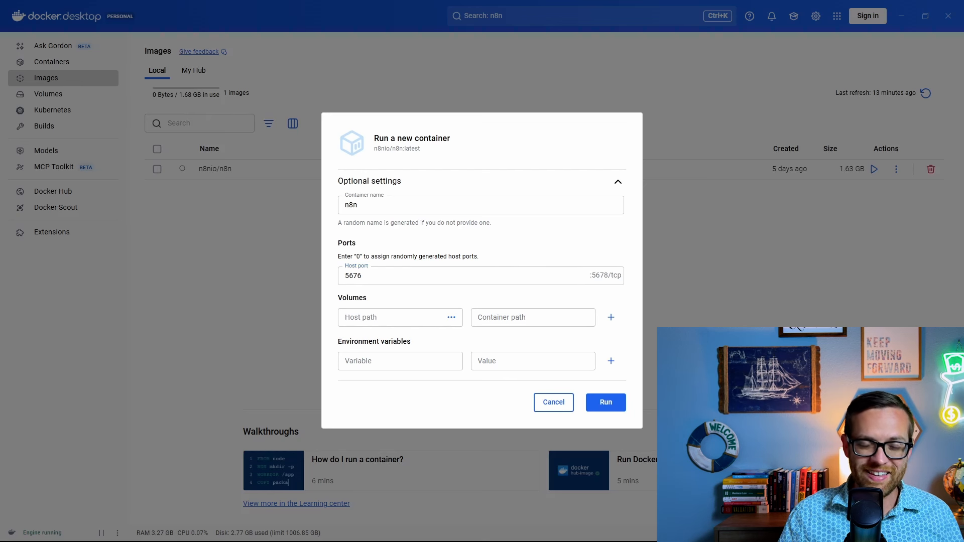
Map the volume host path n8n_data to the container path /home/node/.n8n
click(415, 320)
text(n8n_data)
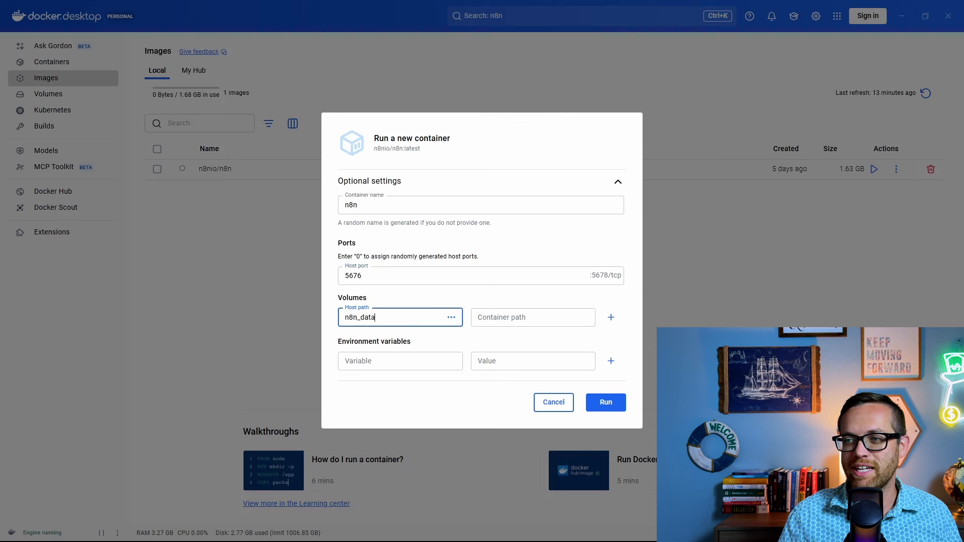
click(536, 318)
text(/home/node/.n8n)
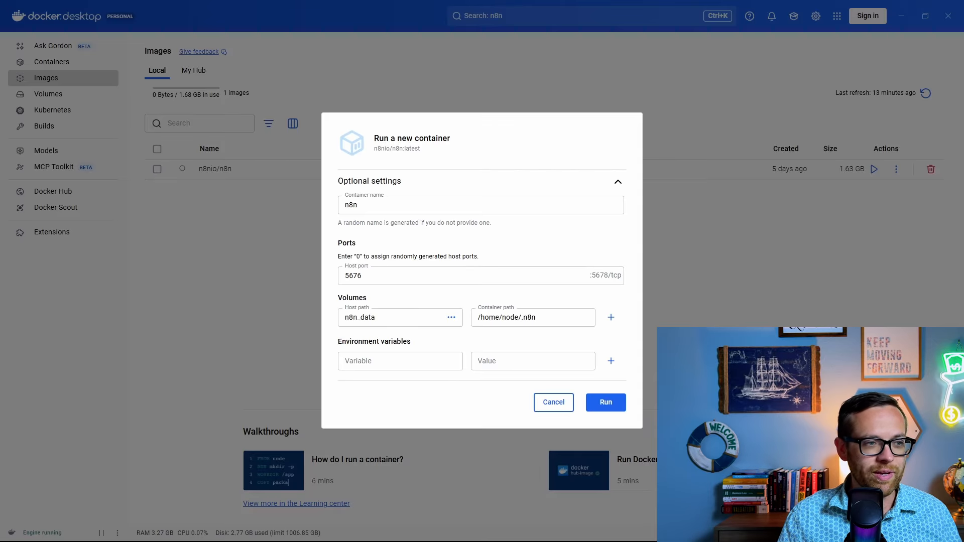
Define the container's environment variable GENERIC_TIMEZONE with the value America/New_York
click(408, 361)
text(GENERIC_TIMEZONE)
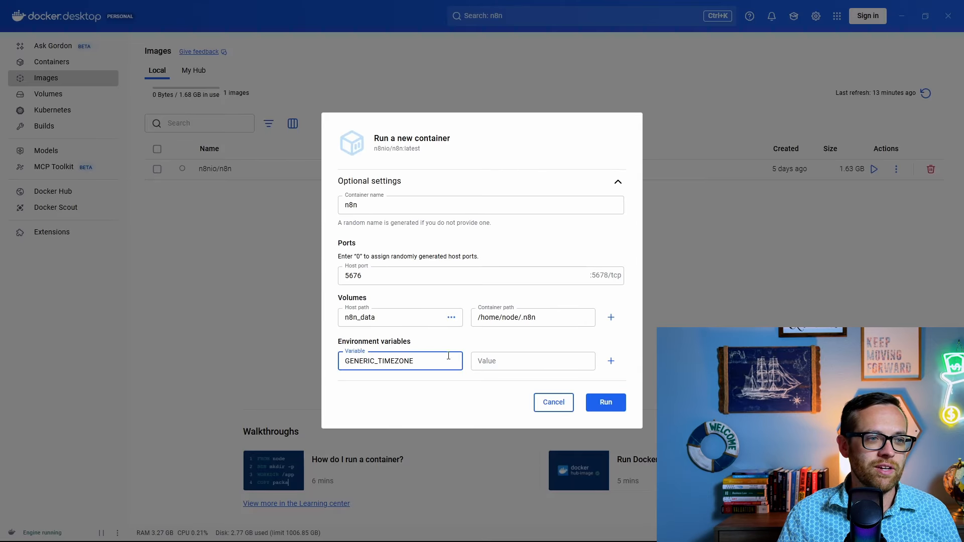
click(492, 362)
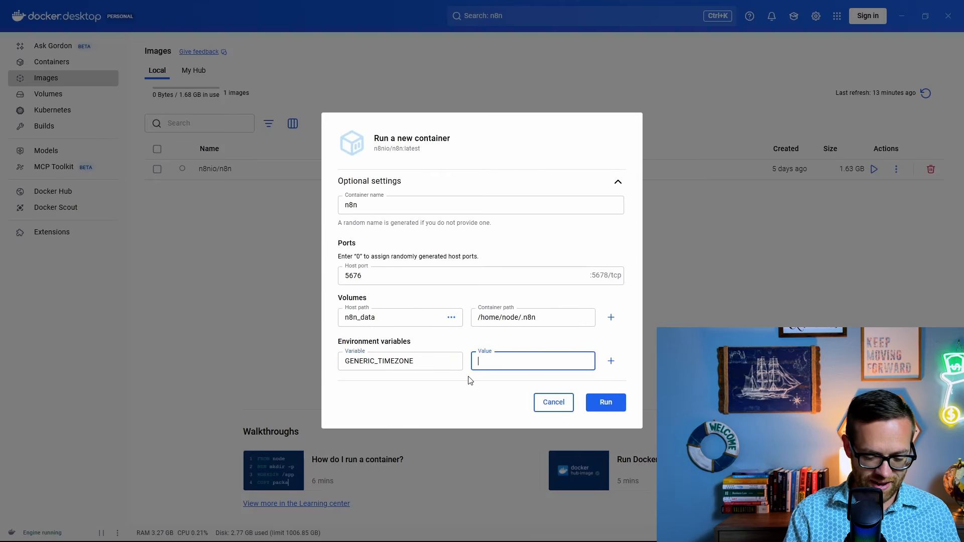
text(America)
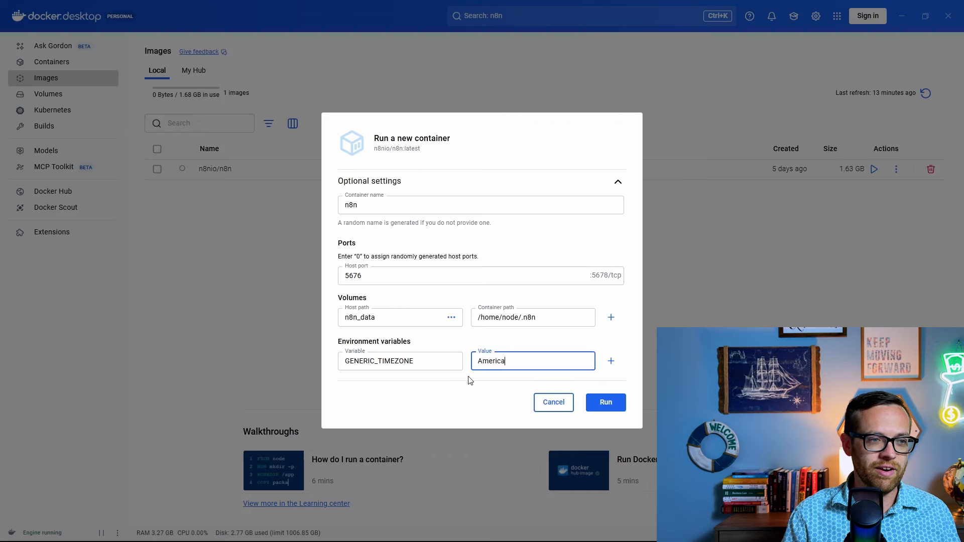
text(/NEW)
key(BackSpace)
key(BackSpace)
text(e)
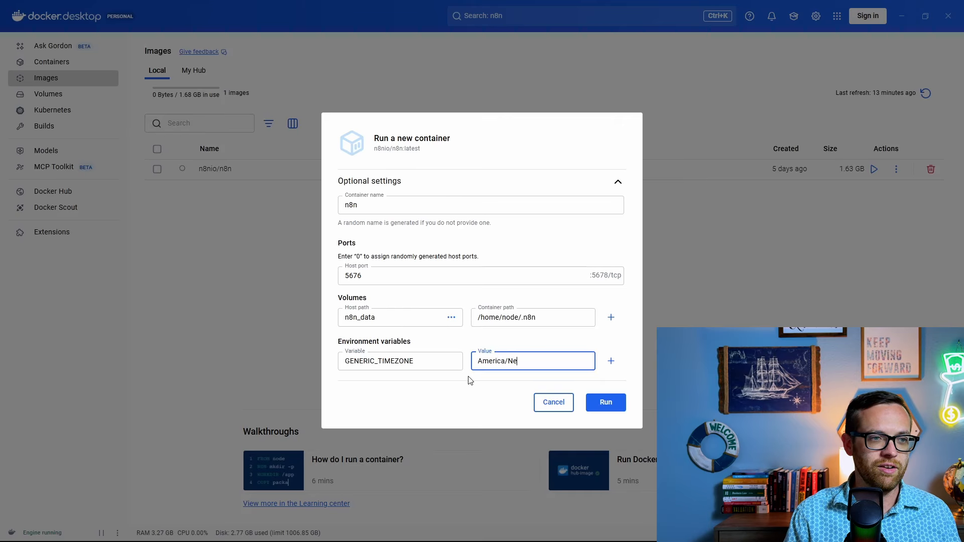
text(w_York)
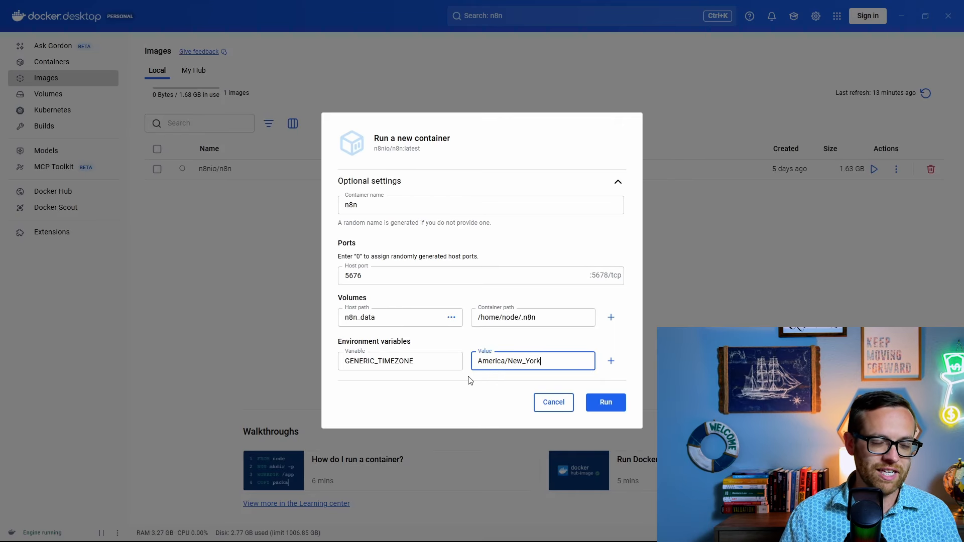
Add a second environment variable named TZ, copying the value America/New_York from GENERIC_TIMEZONE
click(610, 361)
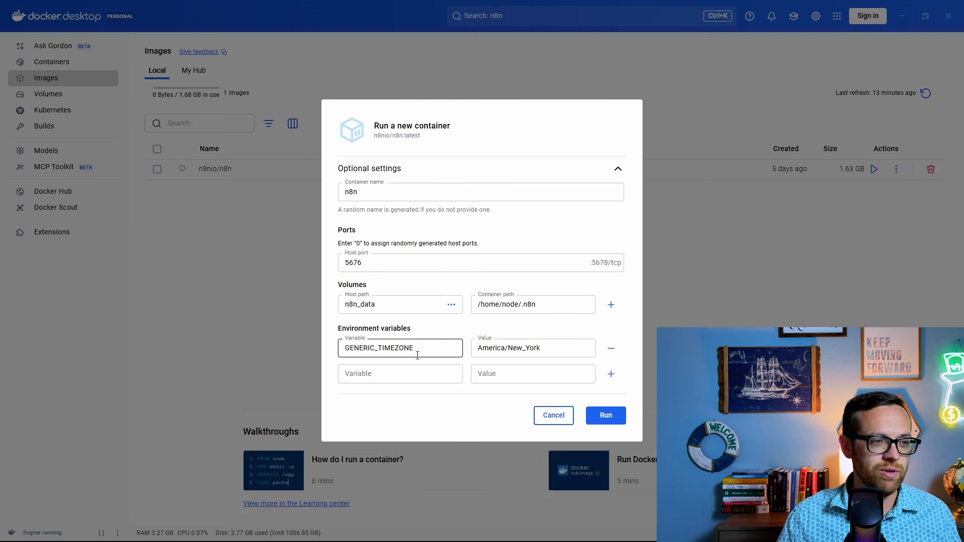
click(412, 375)
text(TZ)
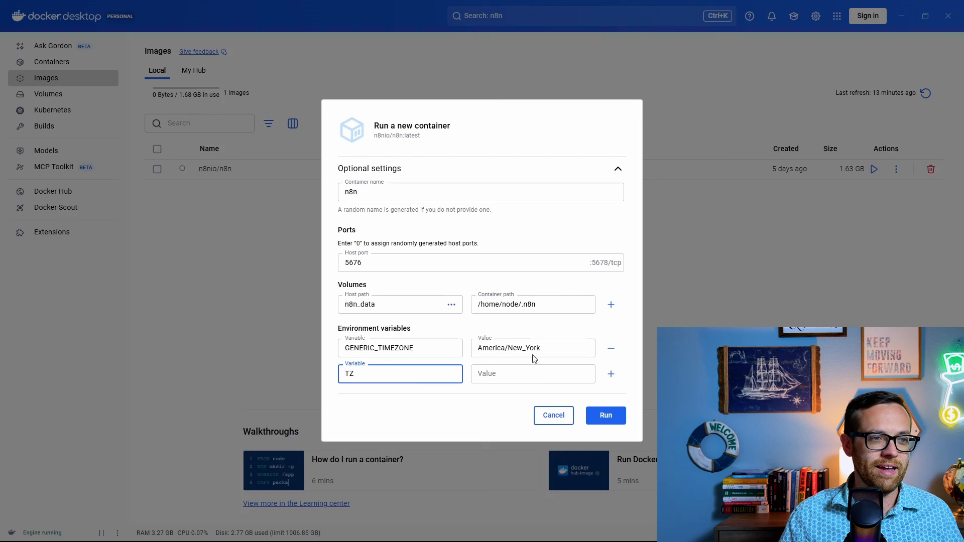
drag(540, 348, 478, 348)
key(ctrl+c)
click(538, 370)
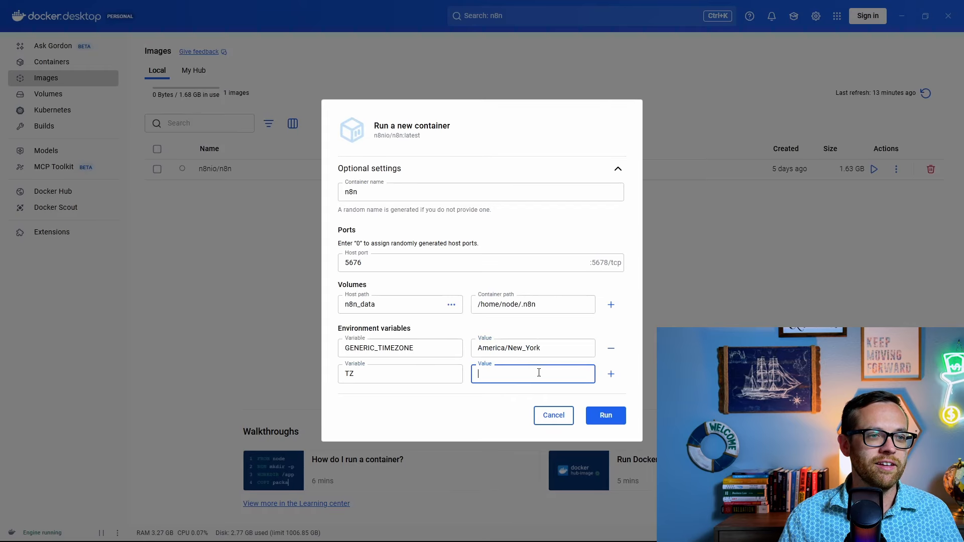
key(ctrl+v)
Add a third environment variable, N8N_ENFORCE_SETTINGS_FILE_PERMISSIONS, with the value true
click(611, 374)
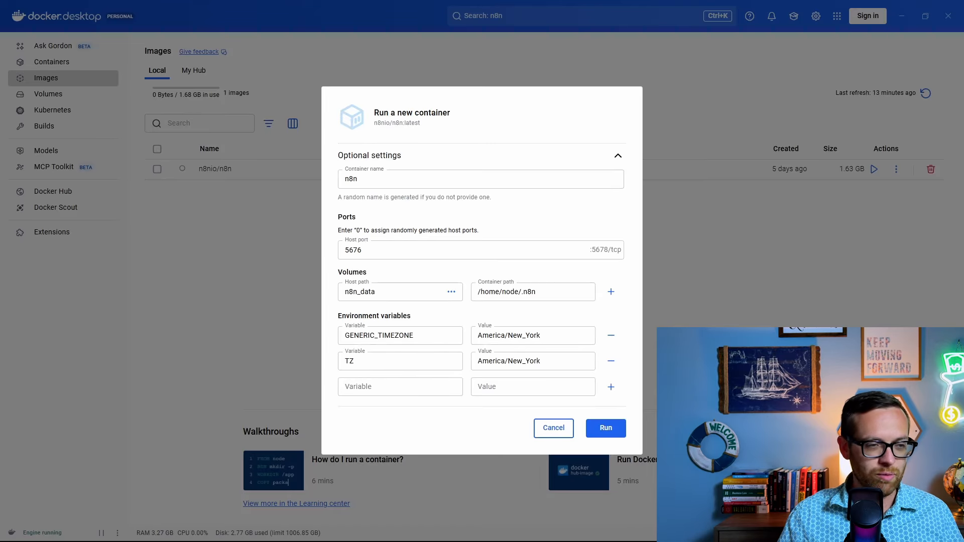
click(403, 383)
key(ctrl+v)
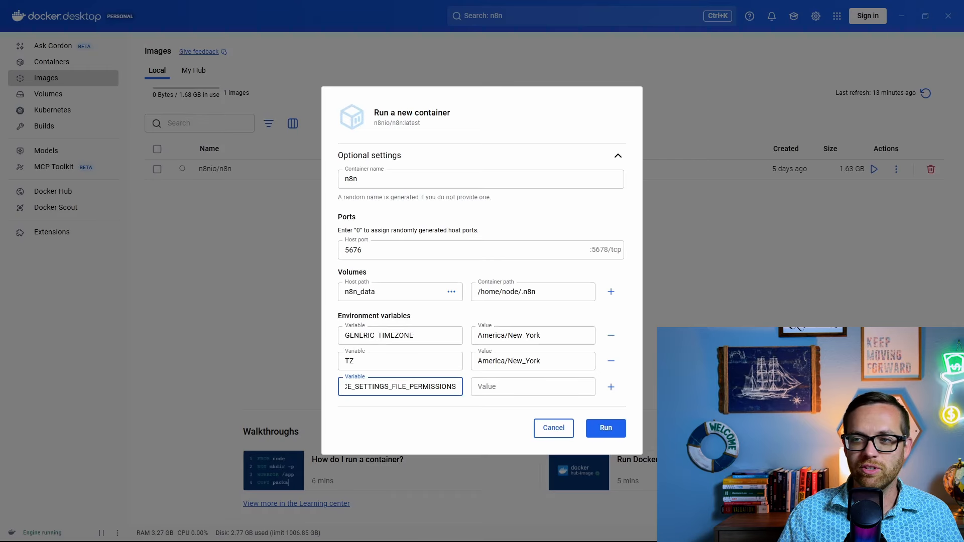
click(564, 388)
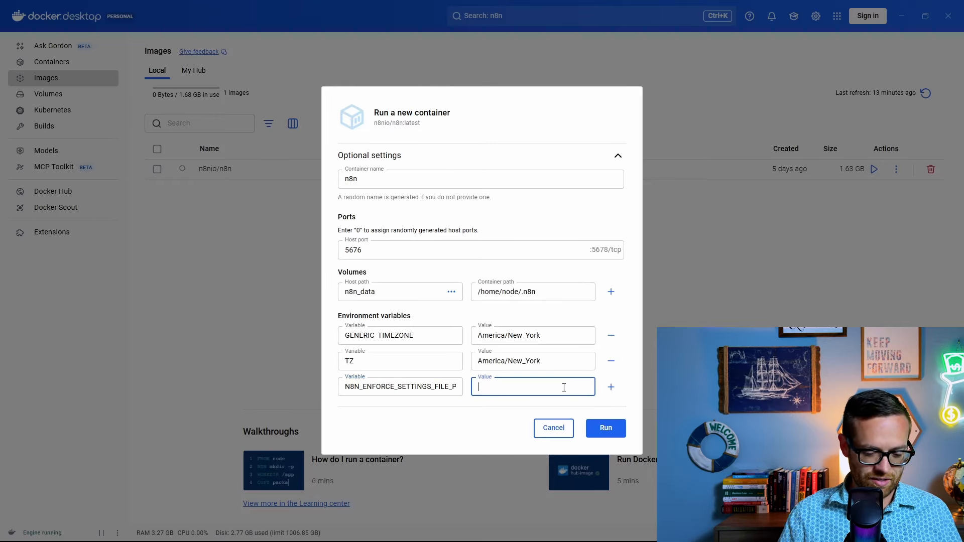
text(true)
Add a fourth environment variable, N8N_RUNNERS_ENABLED, with the value true
click(610, 387)
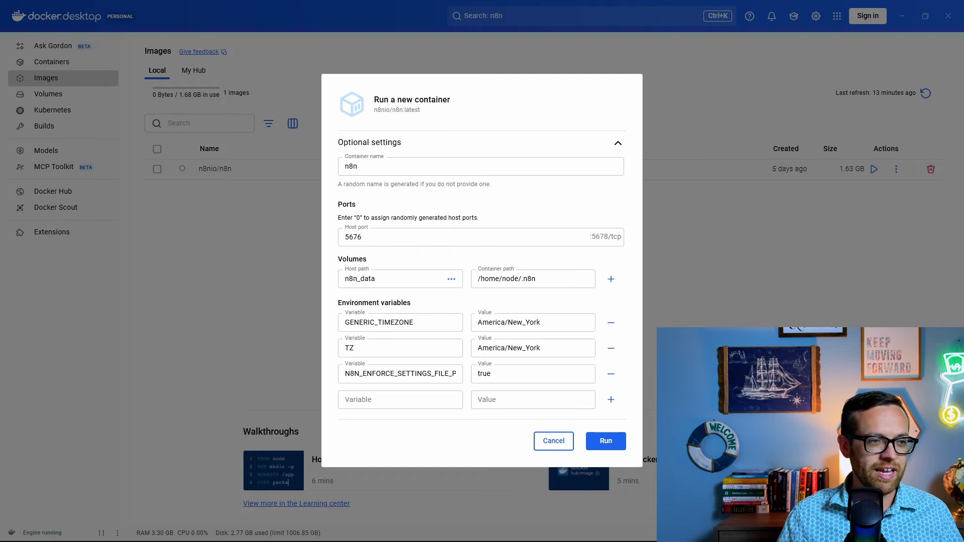
click(390, 400)
text(N8N_RUNNERS_ENABLED)
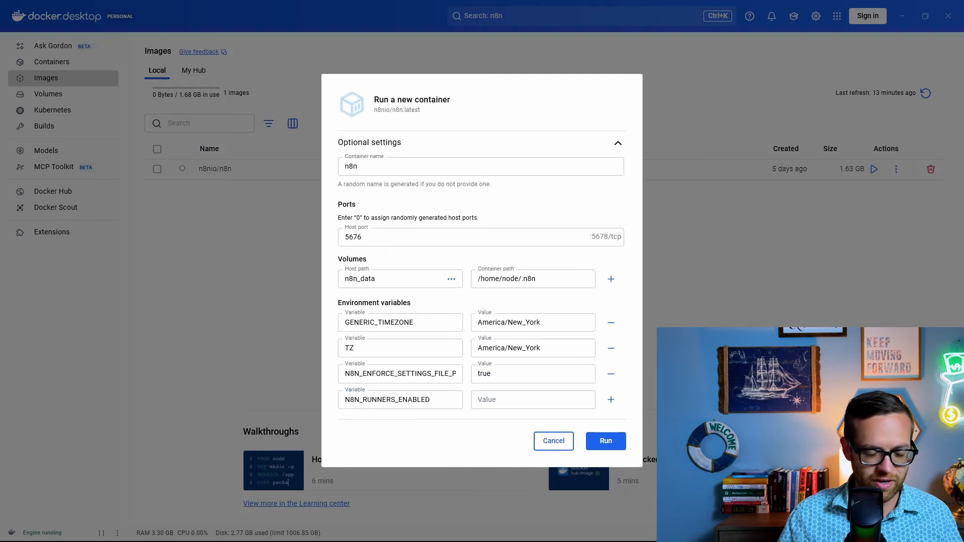
click(535, 399)
text(true)
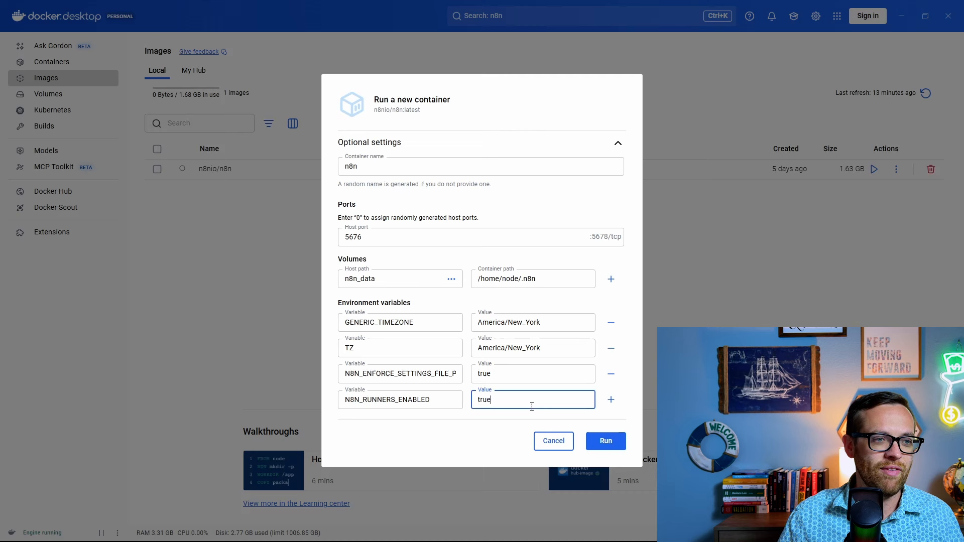
click(482, 426)
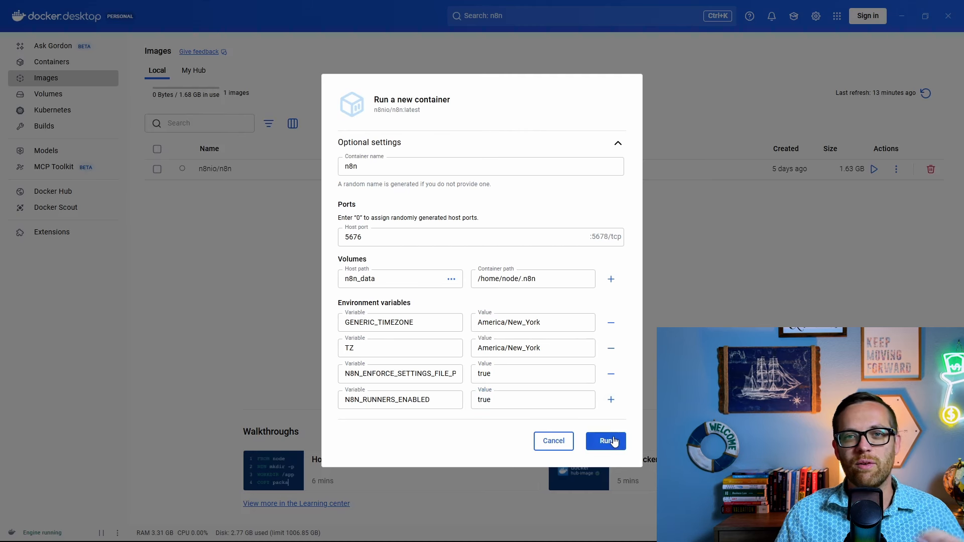
Run the configured n8n container and open its editor in the browser at localhost:5676
click(614, 441)
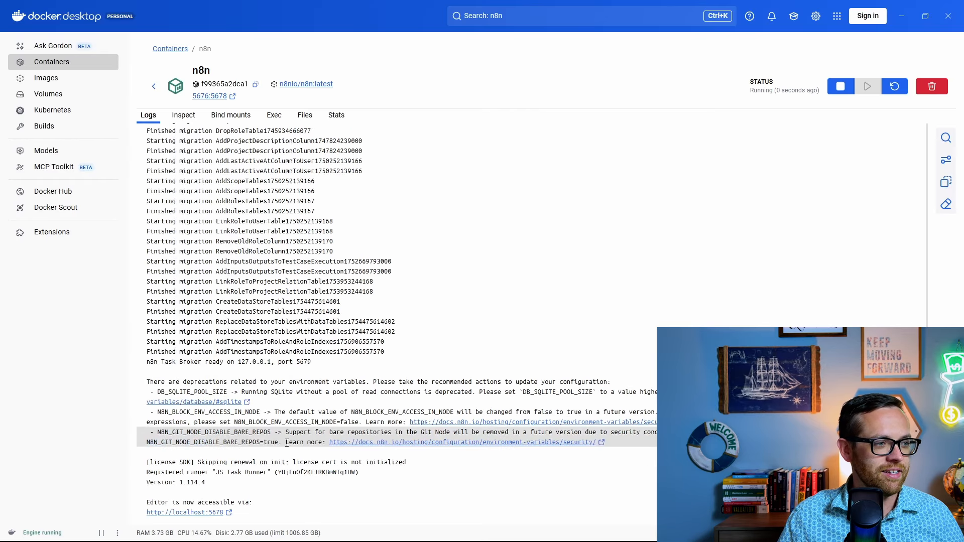
triple_click(239, 502)
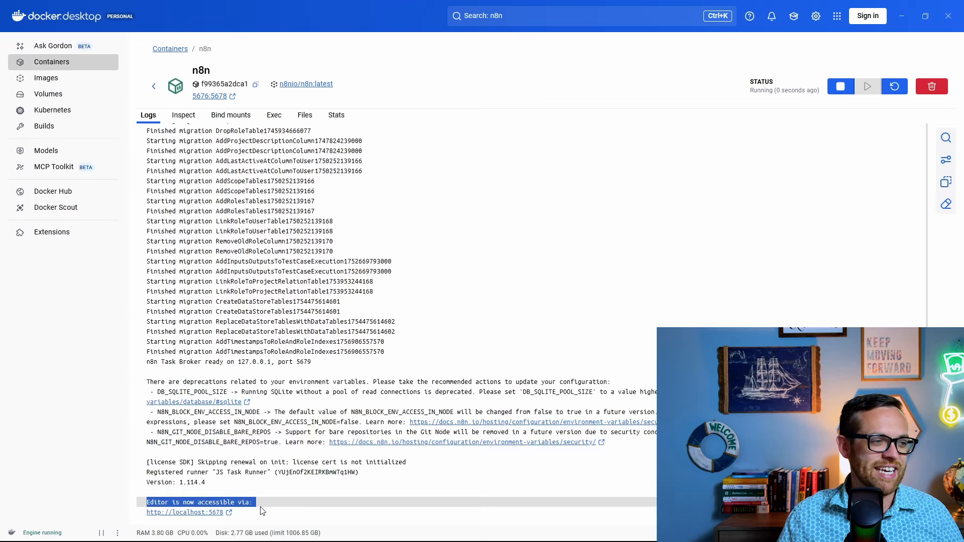
click(198, 513)
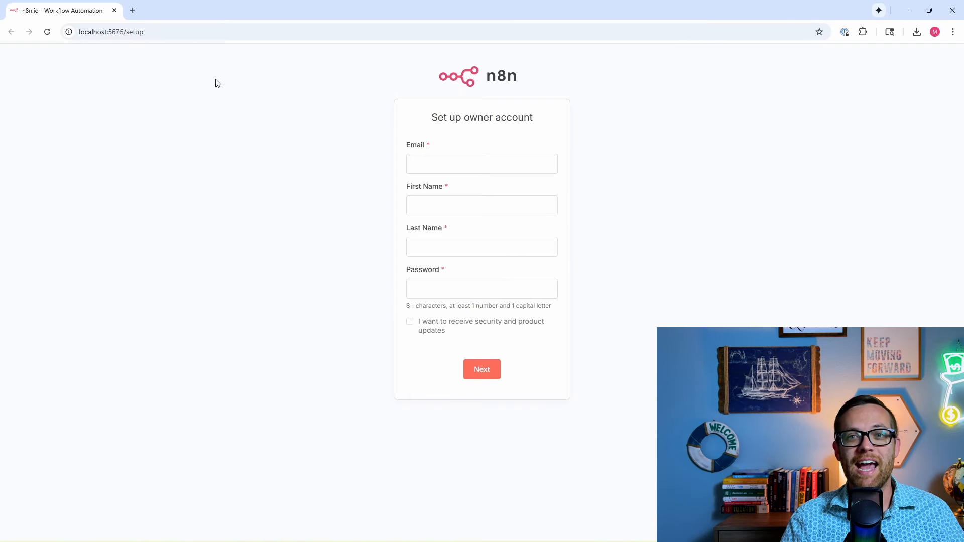